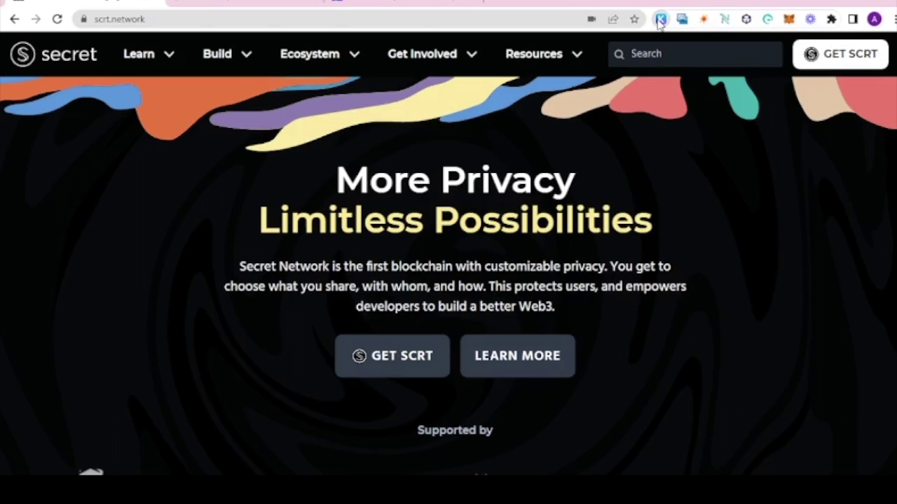
- Copy the SSCRT viewing key from the Token List in Keplr
left_click(659, 19)
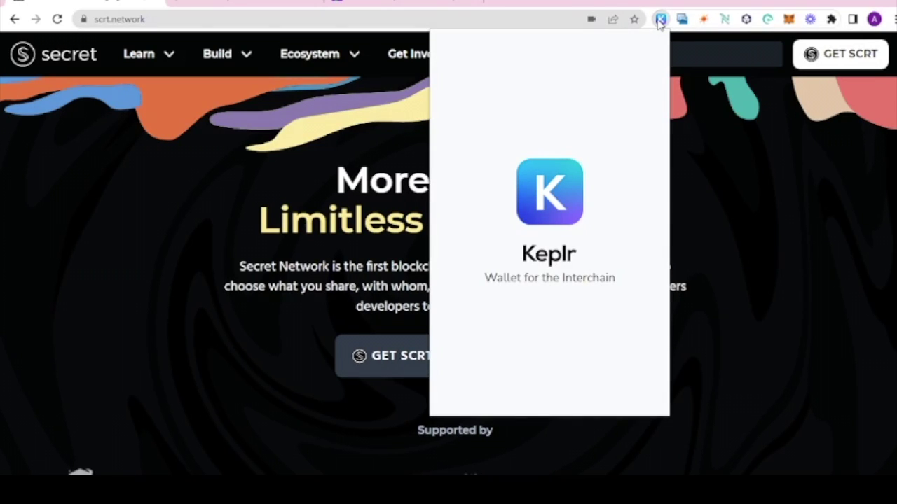
left_click(438, 50)
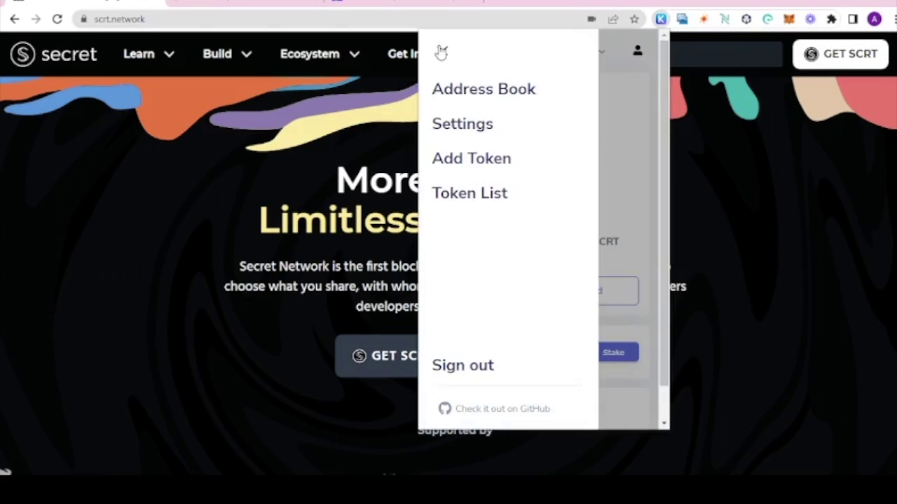
left_click(476, 198)
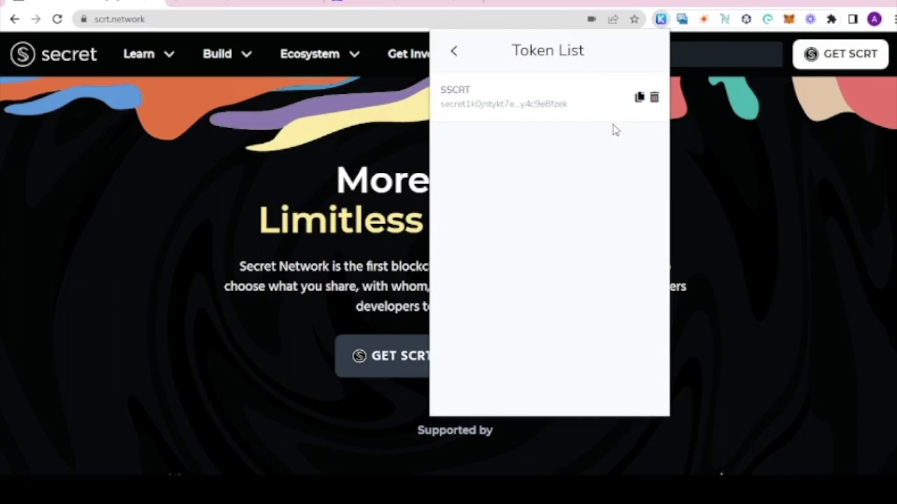
left_click(640, 98)
- Switch to btn.group's Transactions page with SNIP-20 and SSCRT selected
key("ctrl+Tab")
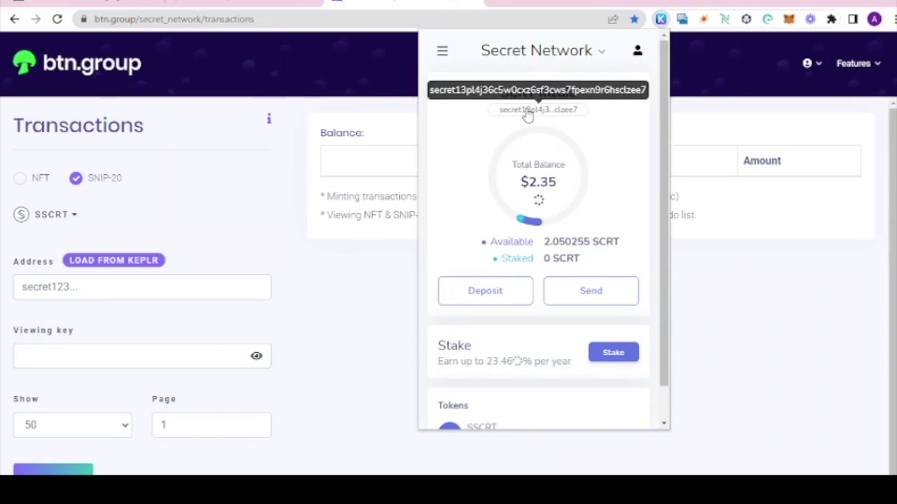
- Copy the Keplr wallet address and paste it into btn.group's Address field
left_click(528, 112)
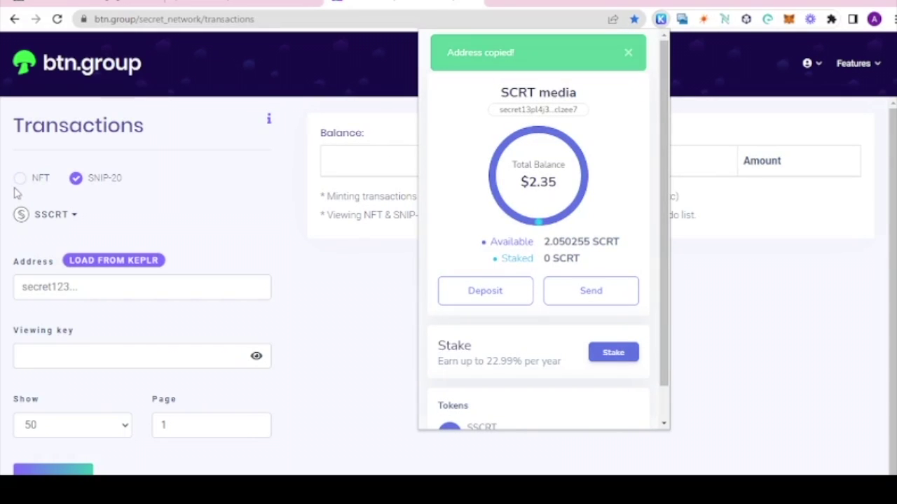
right_click(62, 286)
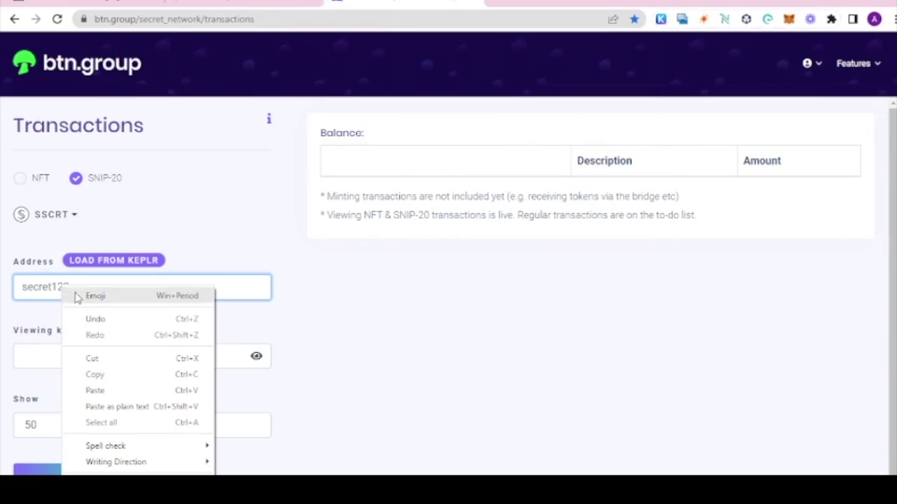
left_click(95, 390)
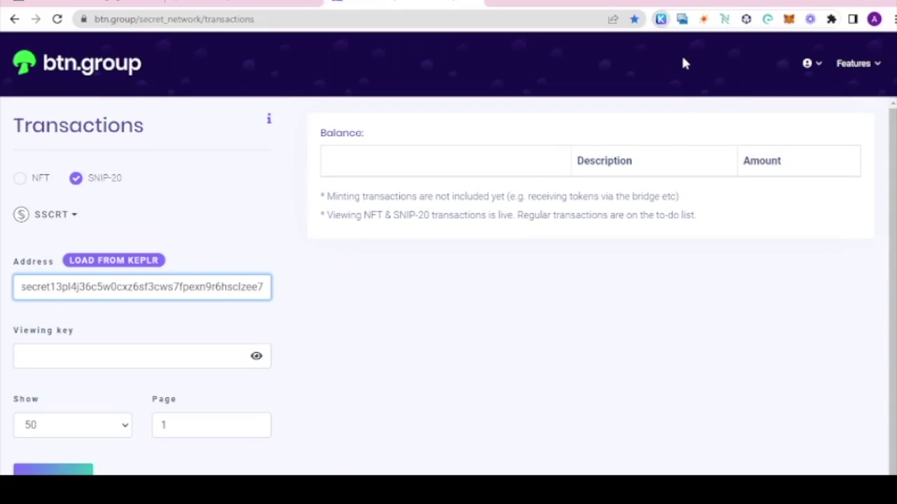
- Paste the SSCRT viewing key into Viewing key and search, showing a 2.4 SSCRT balance
left_click(660, 18)
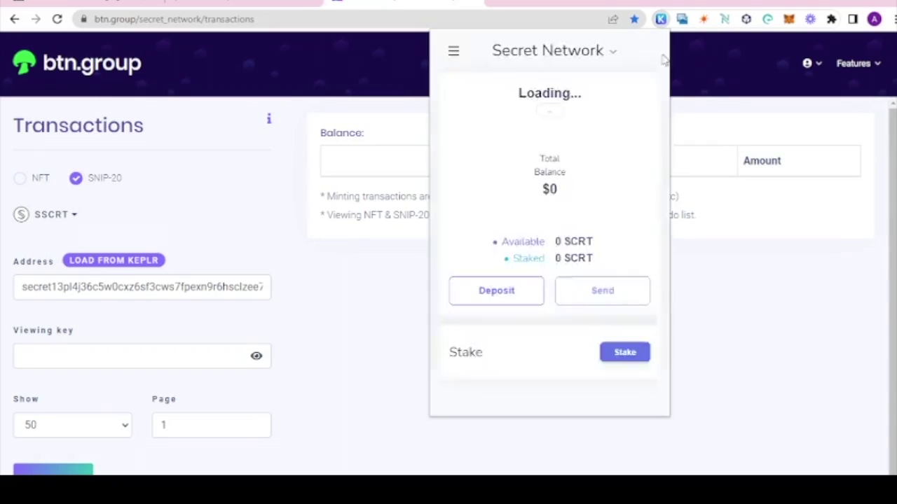
left_click(444, 53)
left_click(494, 193)
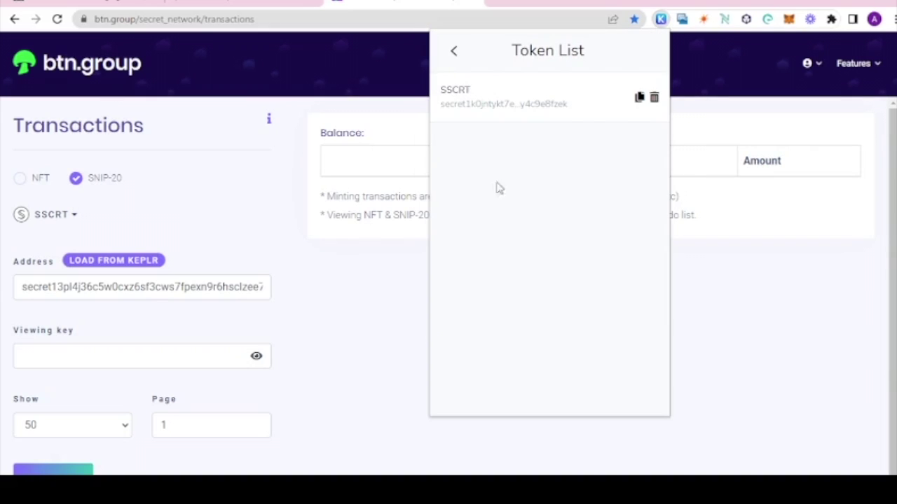
left_click(639, 96)
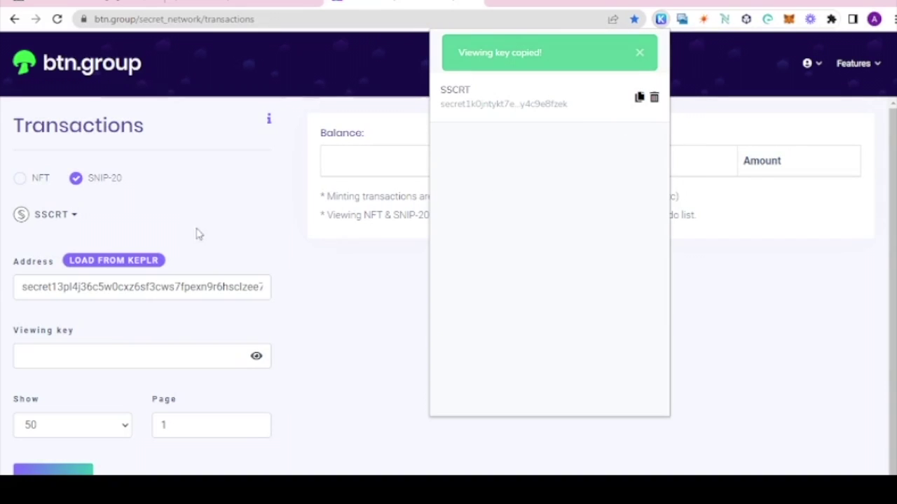
right_click(56, 354)
left_click(128, 254)
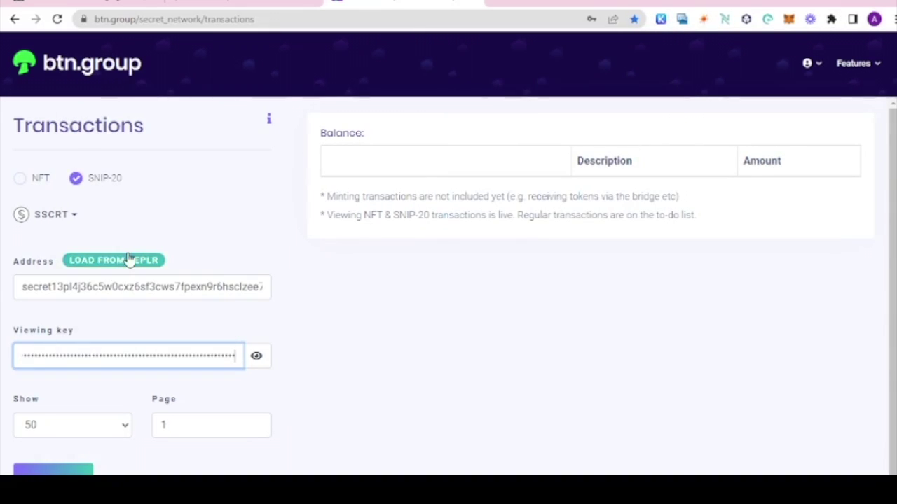
scroll(82, 372, "down", 2)
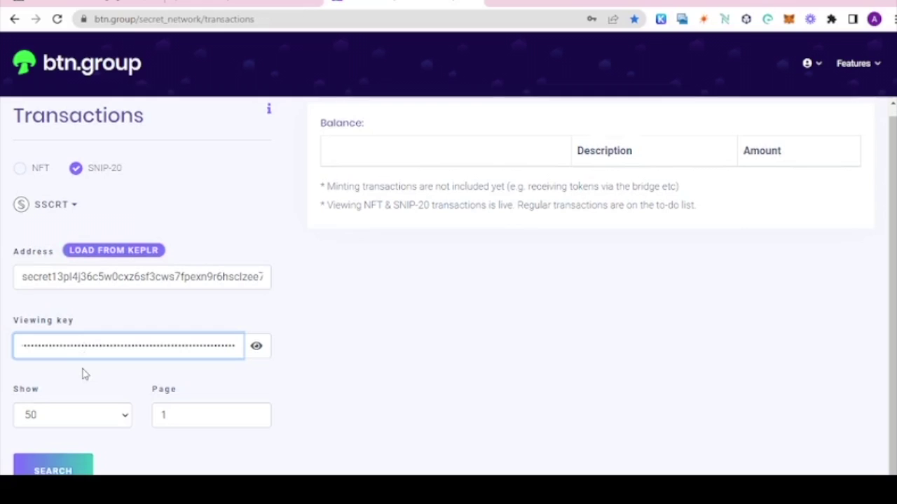
left_click(50, 454)
scroll(473, 275, "up", 1)
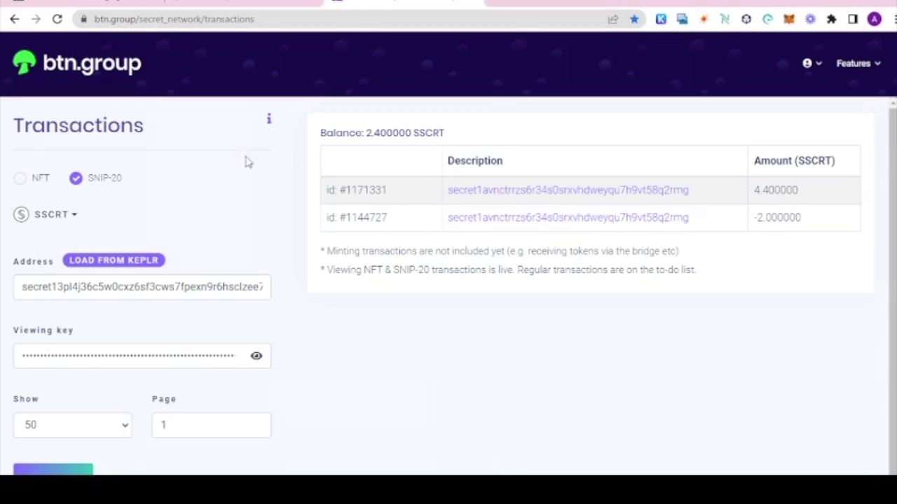
- Copy the sSCRT contract address from SecretSwap's From token list
left_click(225, 2)
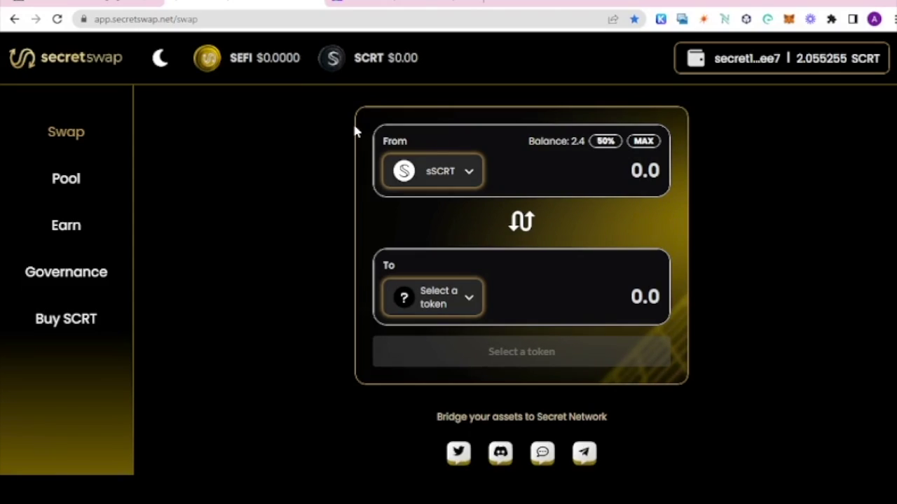
left_click(474, 170)
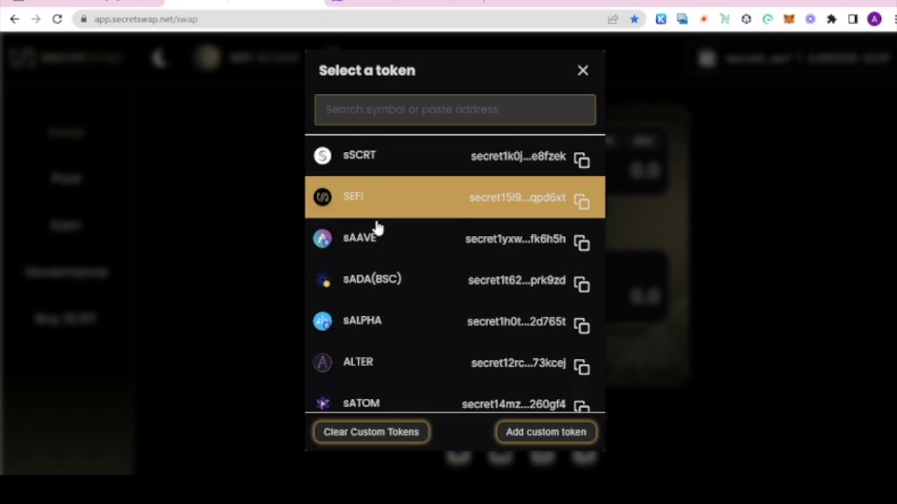
left_click(583, 164)
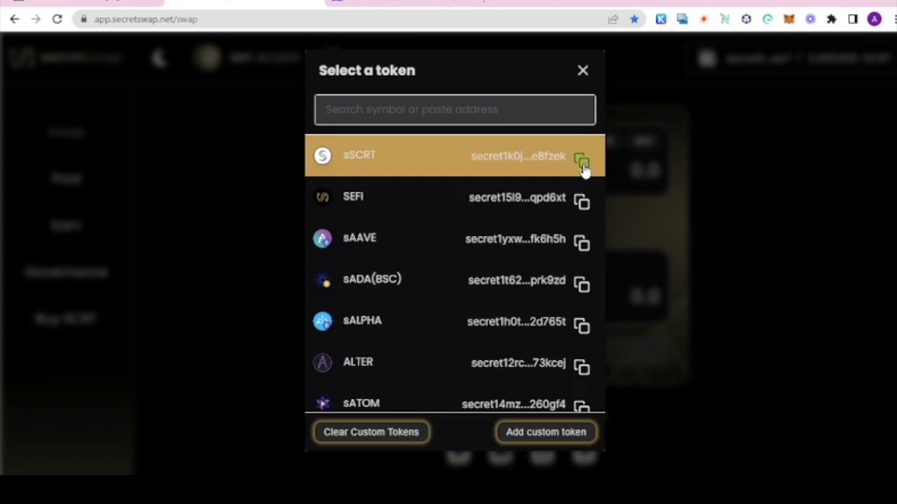
left_click(661, 20)
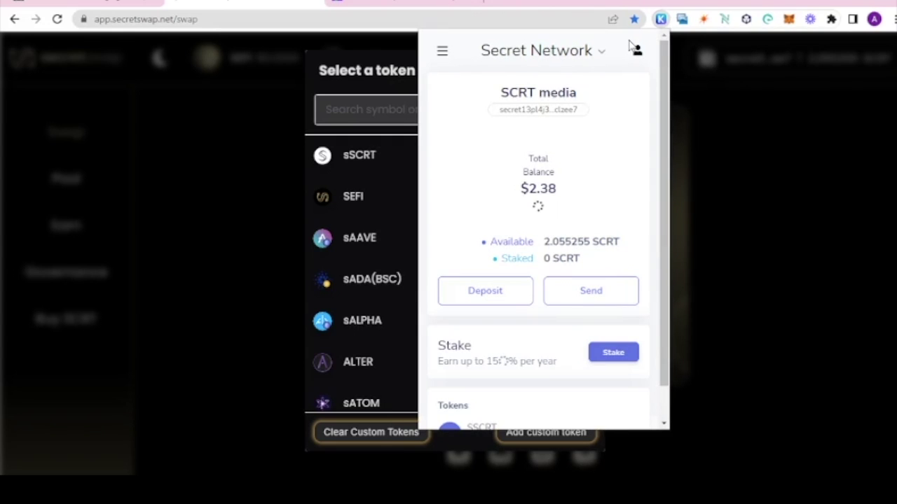
- Add the sSCRT contract in Keplr and approve the set_viewing_key transaction
left_click(442, 50)
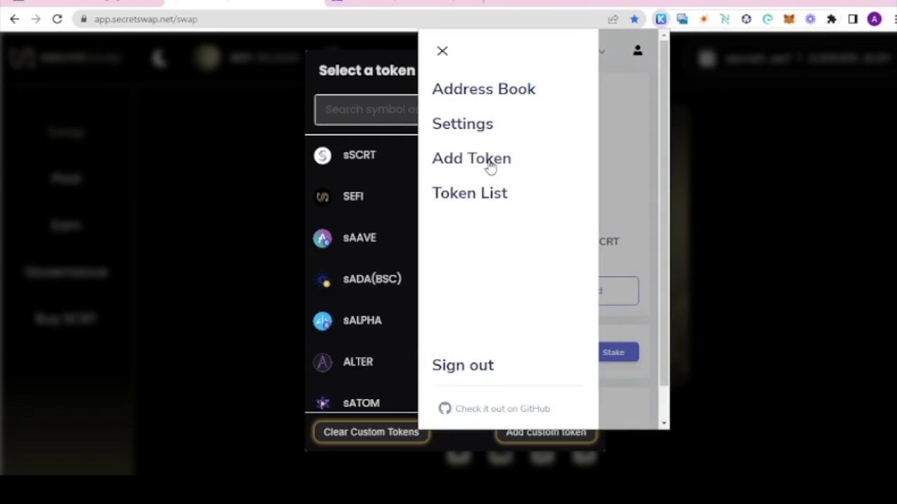
left_click(490, 166)
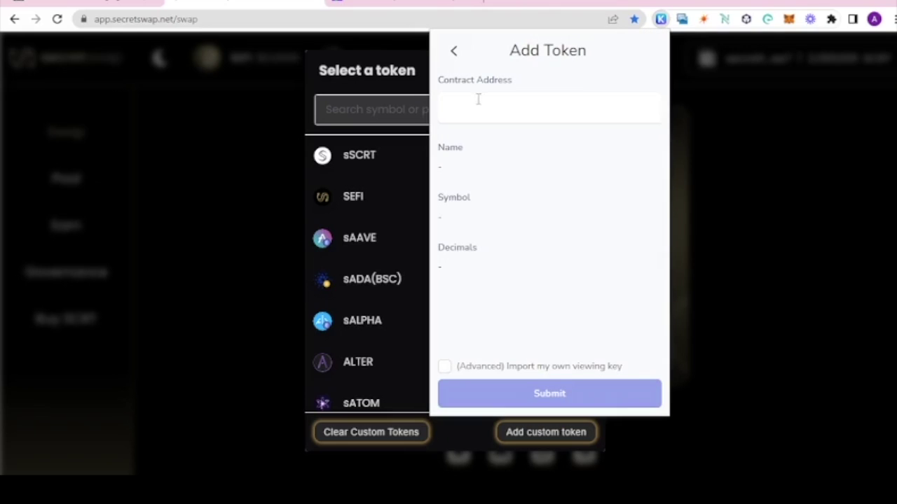
right_click(481, 108)
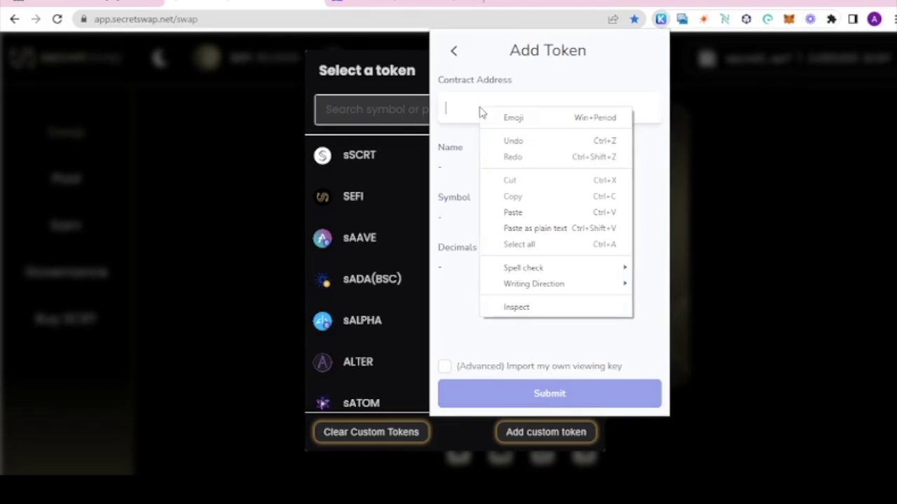
left_click(544, 213)
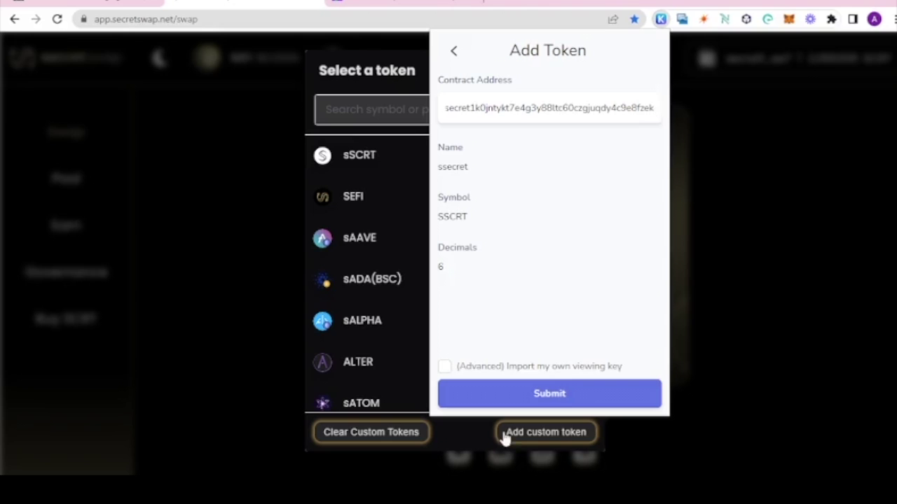
left_click(515, 393)
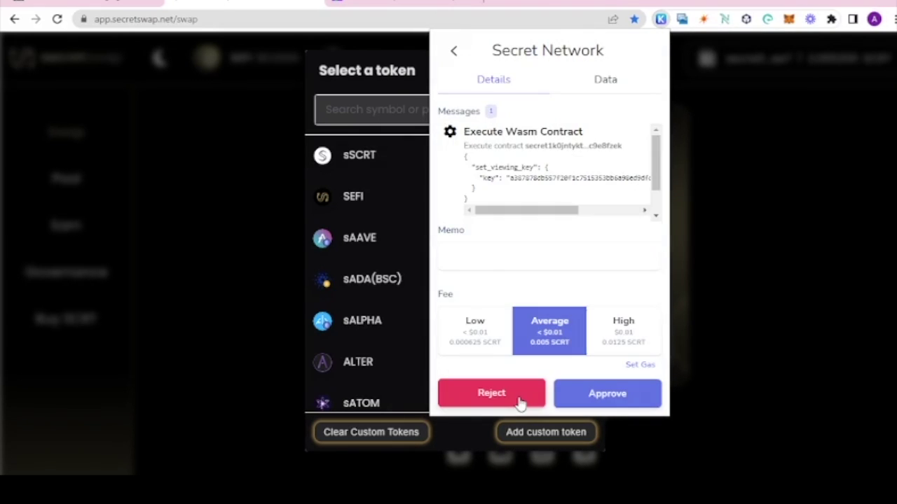
left_click(587, 398)
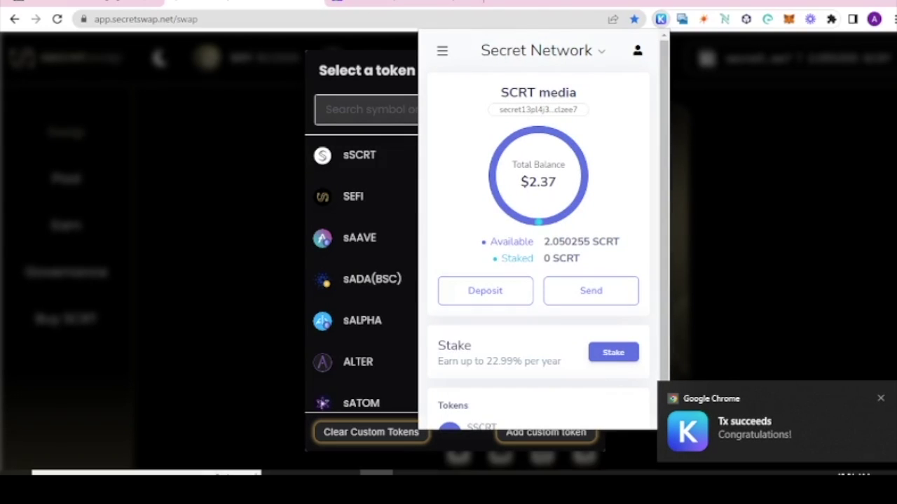
- Reveal the old viewing key on btn.group and rerun the SSCRT transaction search
left_click(403, 3)
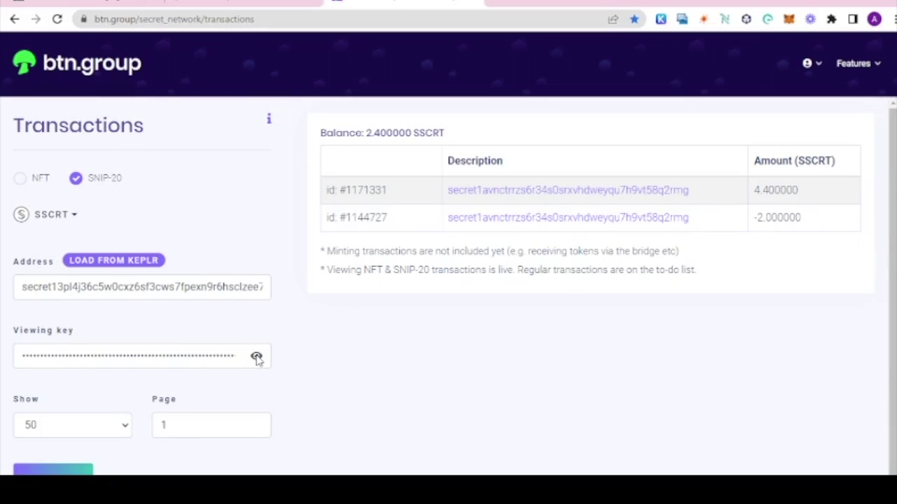
left_click(256, 358)
scroll(120, 409, "down", 1)
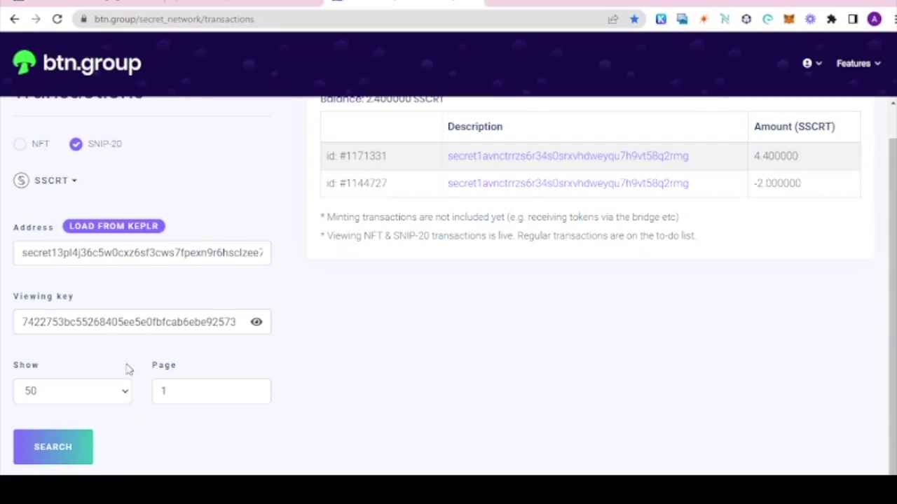
scroll(98, 358, "down", 2)
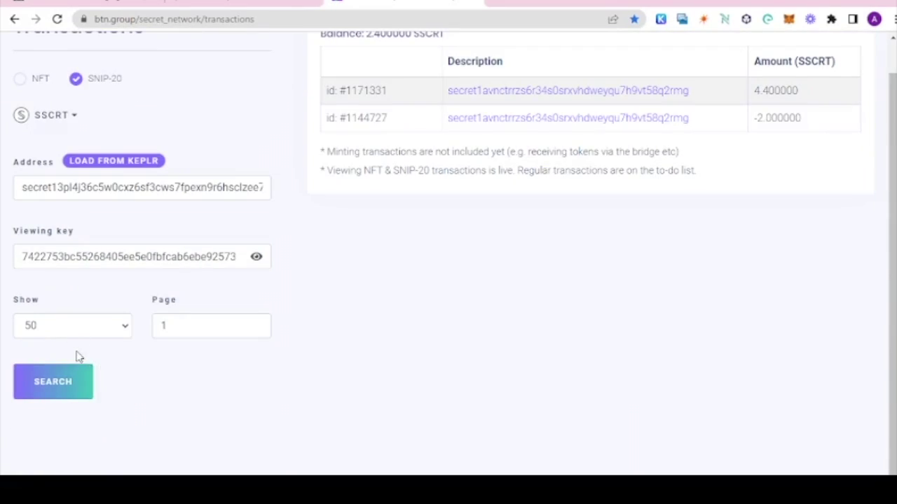
scroll(105, 406, "up", 1)
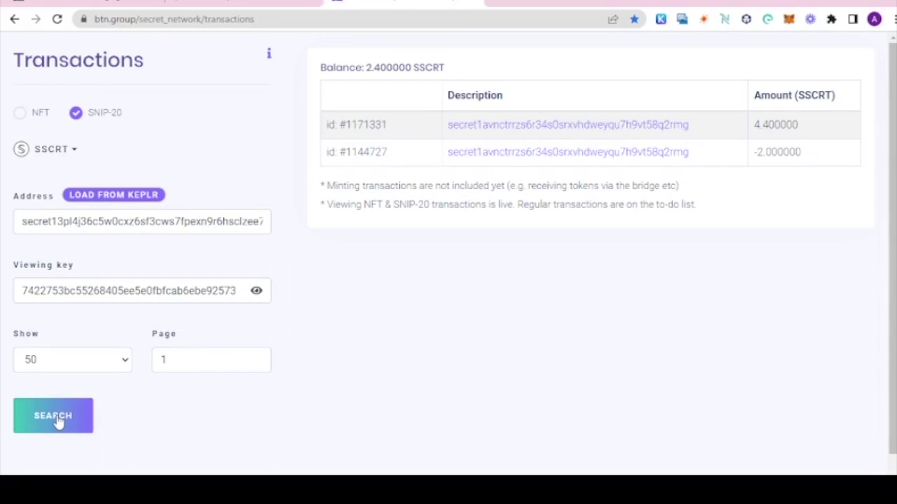
left_click(56, 419)
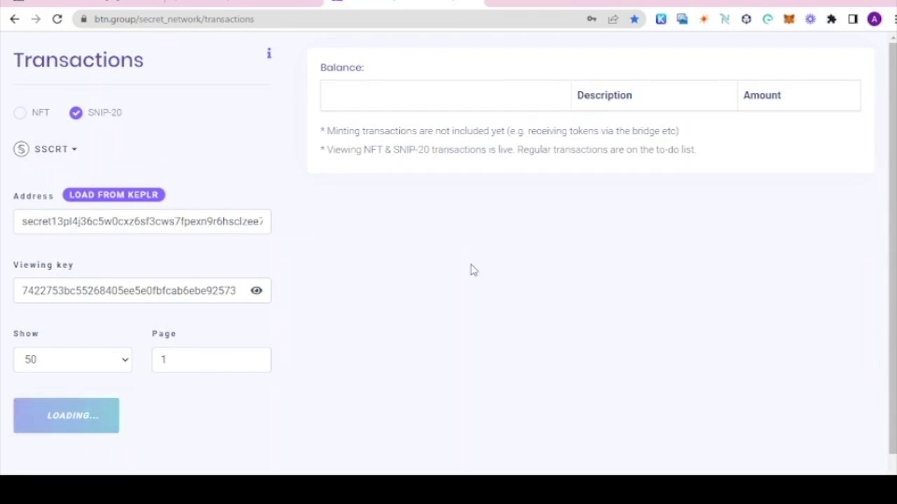